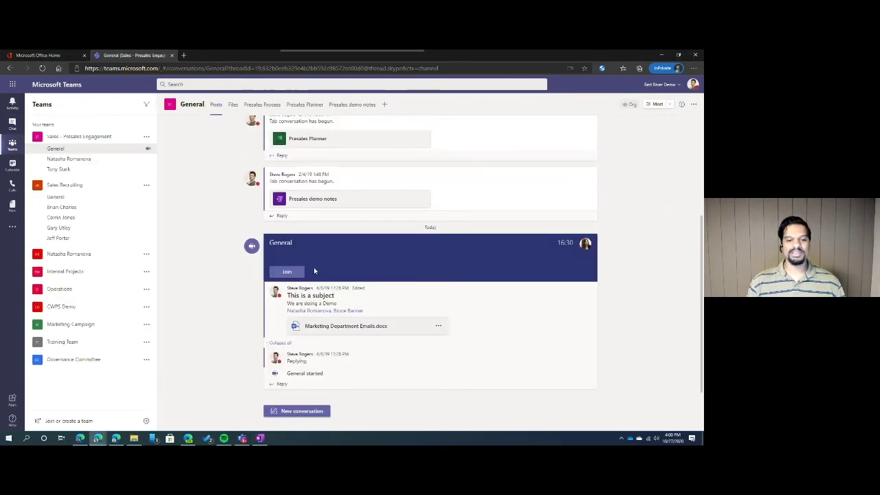
- Join the ongoing General channel meeting with the camera and microphone on
left_click(292, 273)
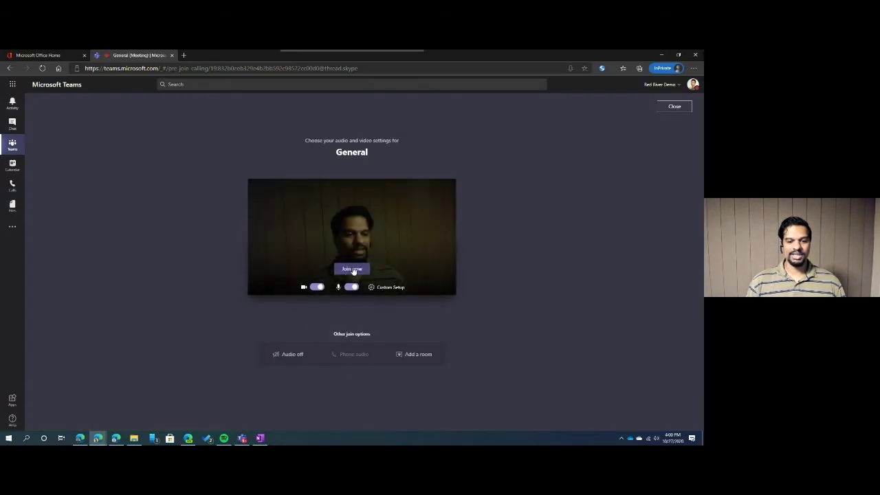
left_click(347, 270)
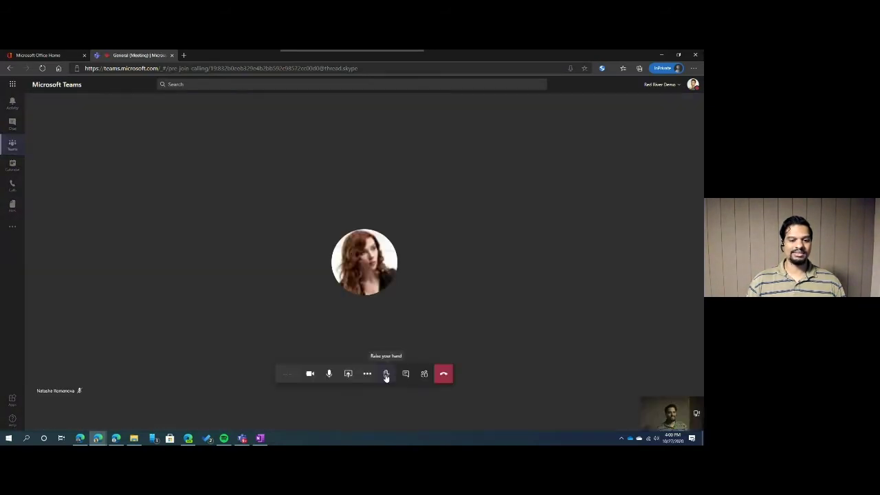
mouse_move(343, 256)
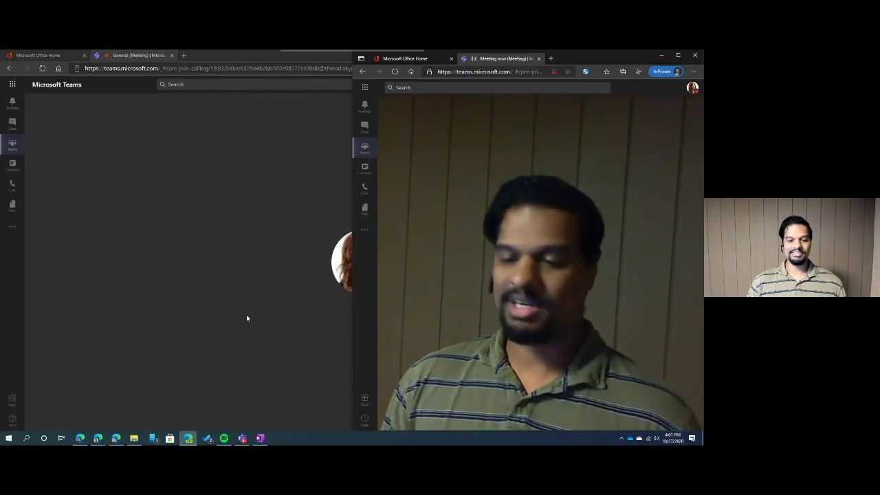
- Restore the meeting window to half the screen beside the other participant's window and switch off the camera
left_click(238, 56)
double_click(237, 56)
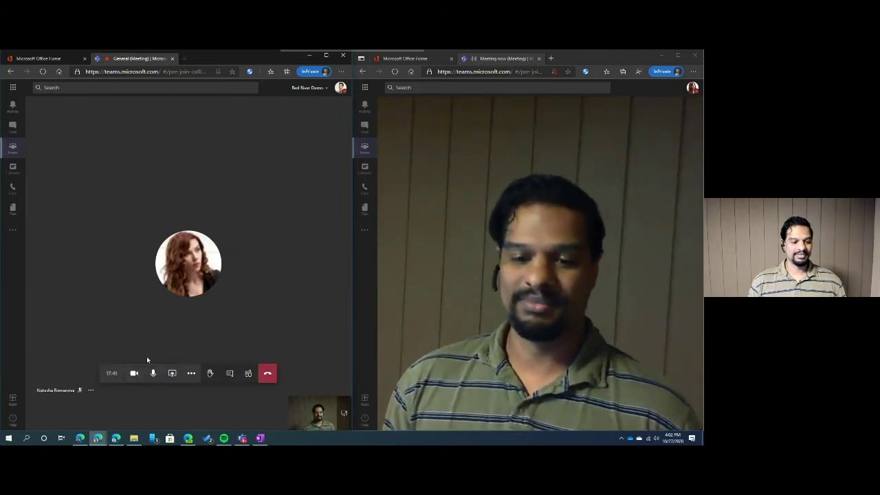
left_click(135, 374)
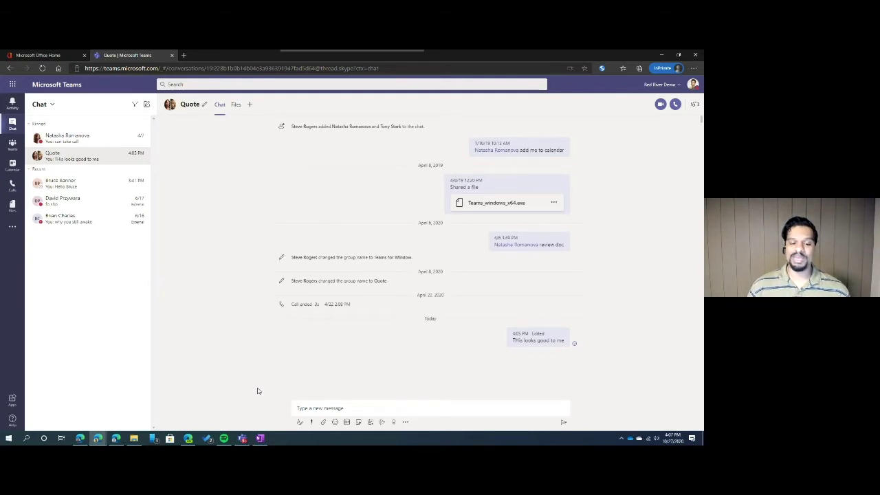
- Edit the last sent message in the Quote chat so it reads "This looks good to me"
left_click(562, 323)
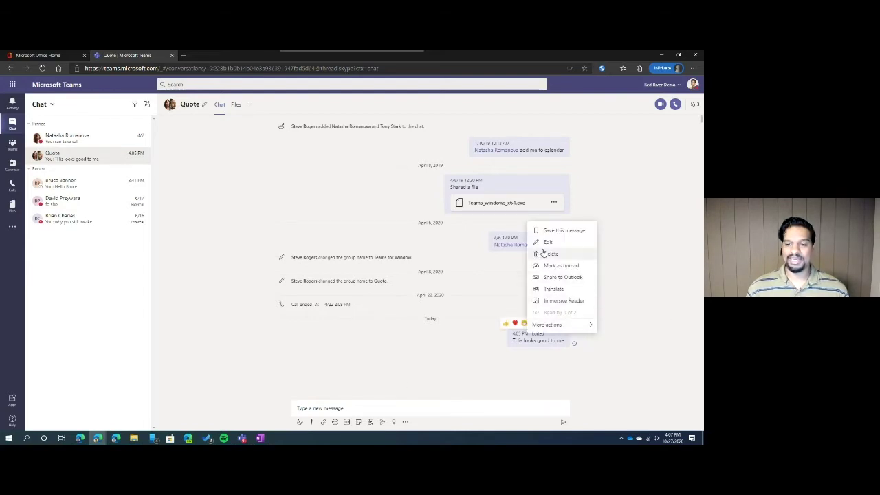
left_click(346, 406)
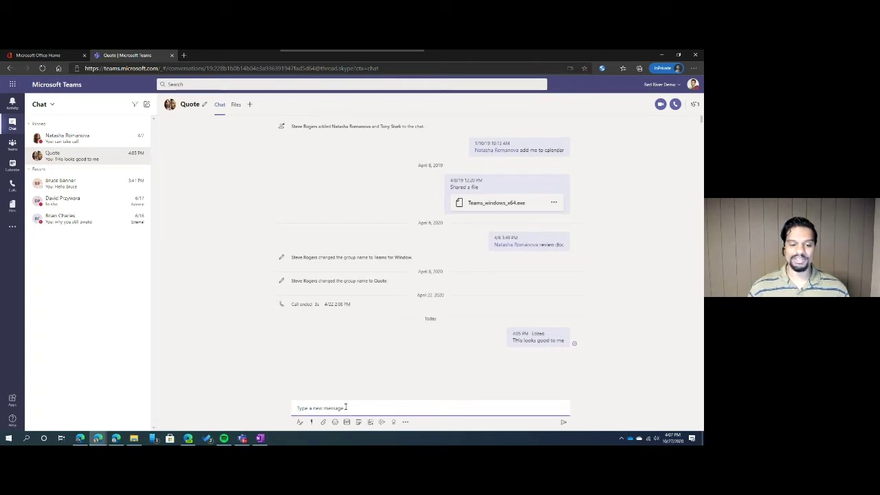
key("Up")
key("Left")
key("Left")
key("Left")
key("Left")
key("Left")
key("Left")
key("Left")
key("Left")
key("Left")
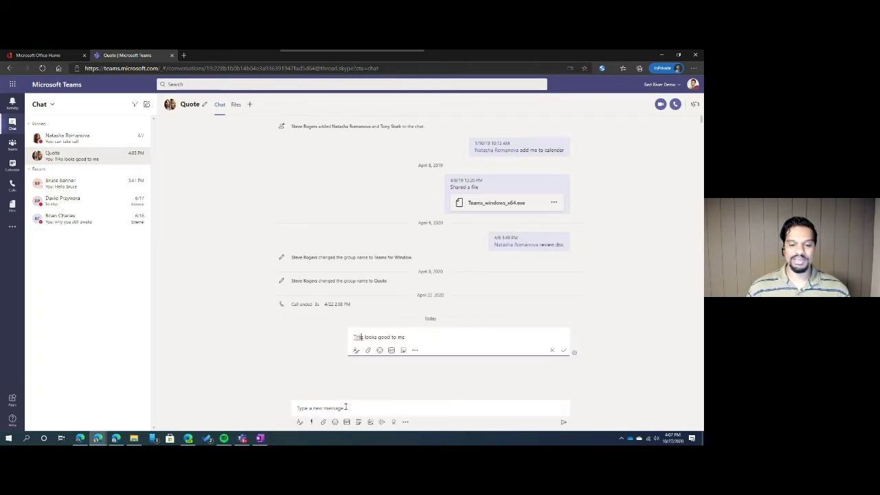
type("h")
key("Return")
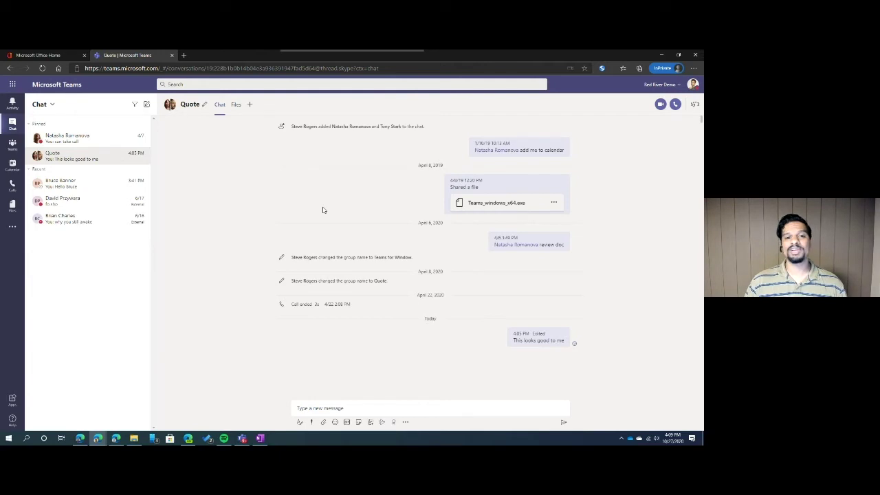
- Set the presence status to do not disturb with the /dnd command
left_click(283, 84)
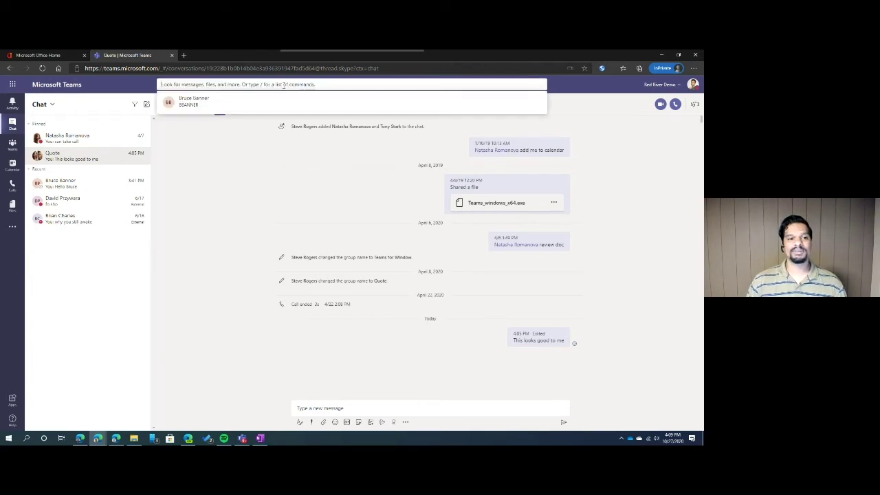
type("/")
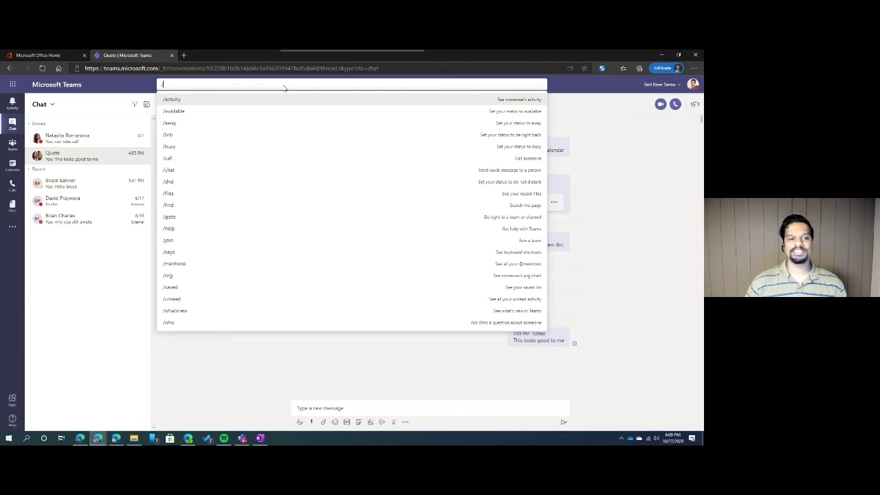
type("d")
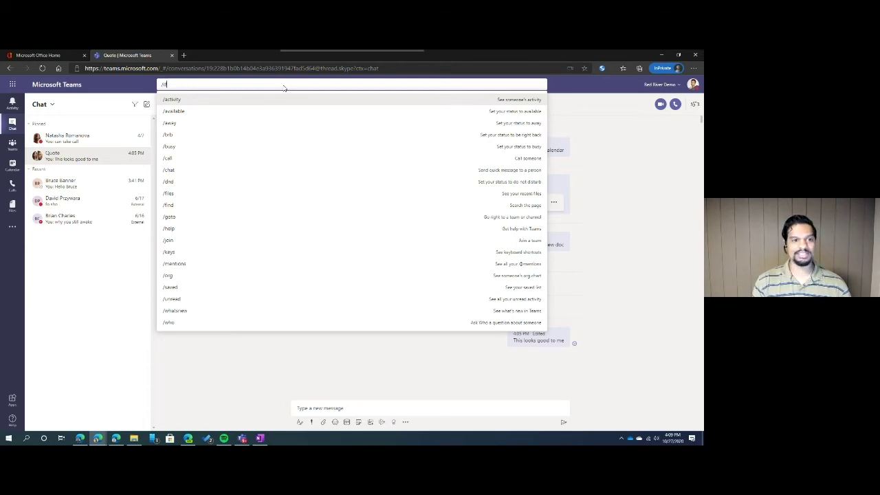
type("nd")
key("Return")
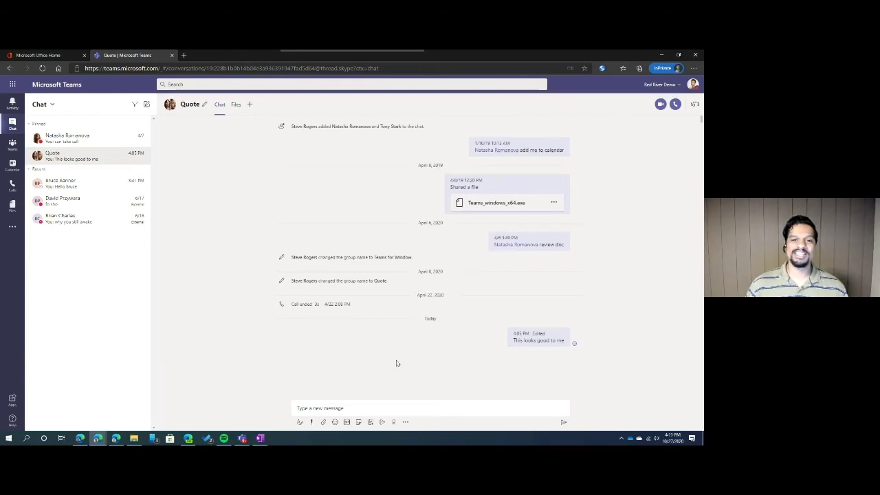
- Search for "teams", look through the people and file results, and open the file filters
left_click(239, 84)
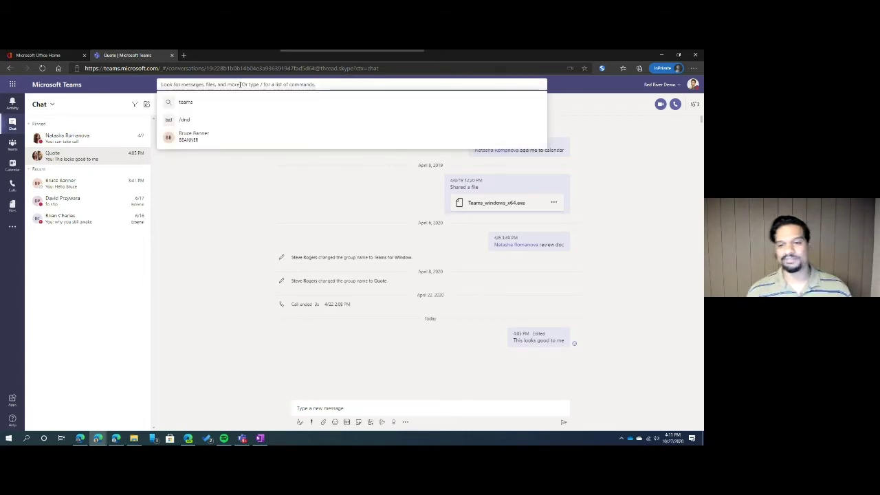
type("teams")
key("Return")
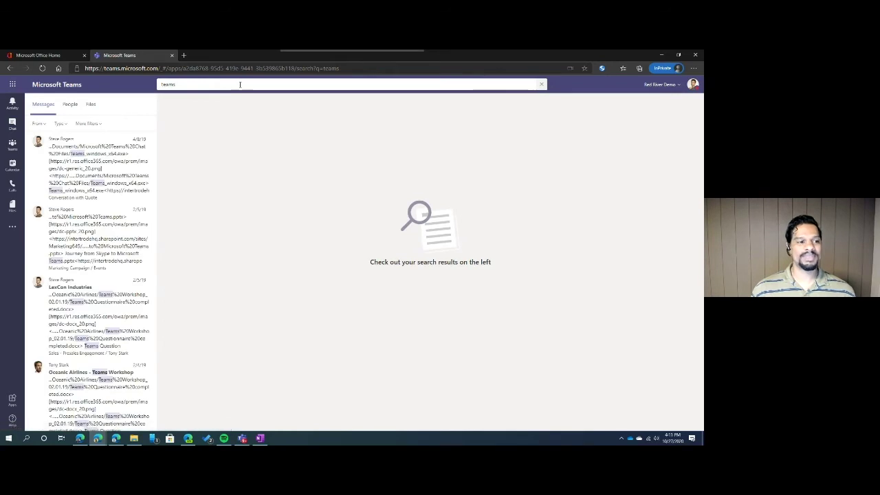
left_click(70, 106)
left_click(91, 107)
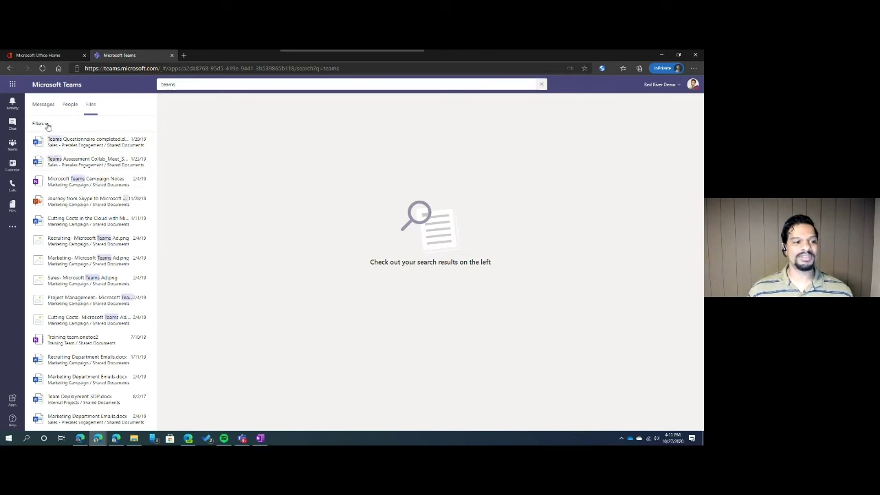
left_click(42, 124)
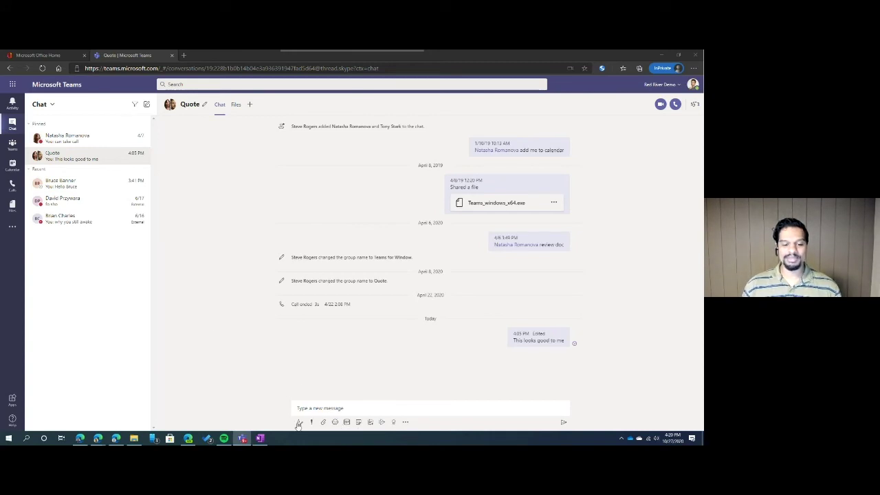
- Unpin the Stream app from the message compose options in the Quote chat
left_click(371, 423)
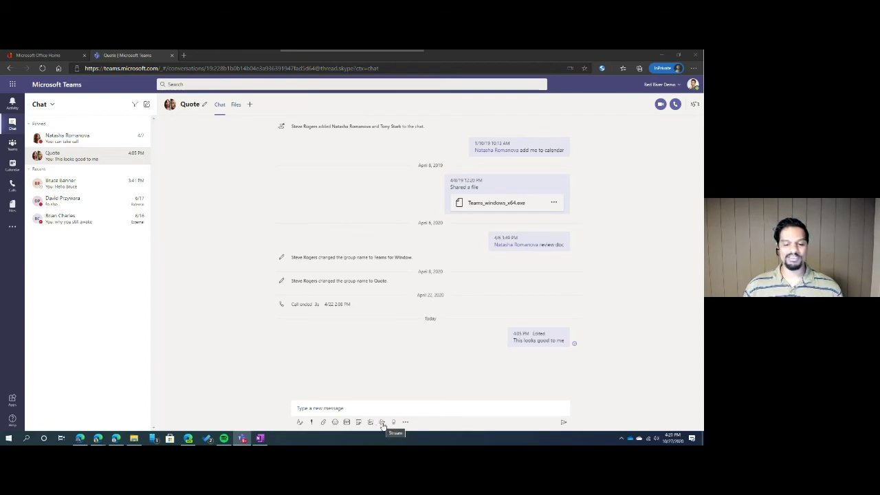
right_click(382, 422)
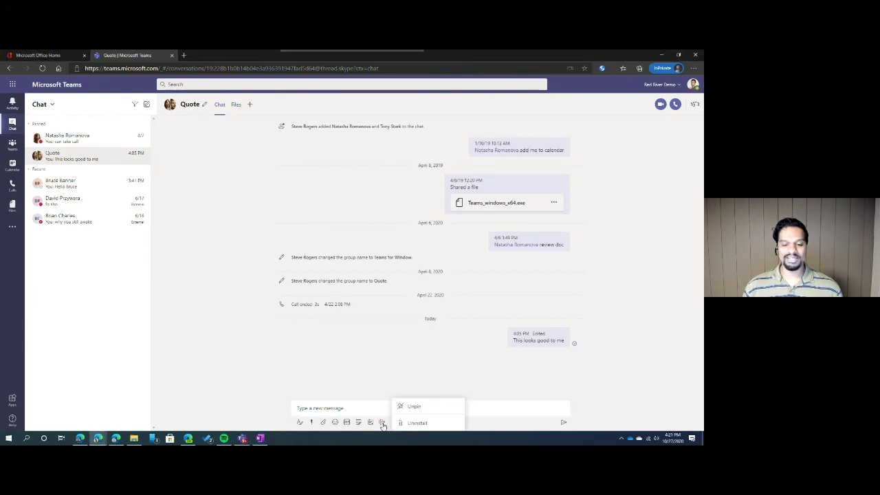
left_click(412, 407)
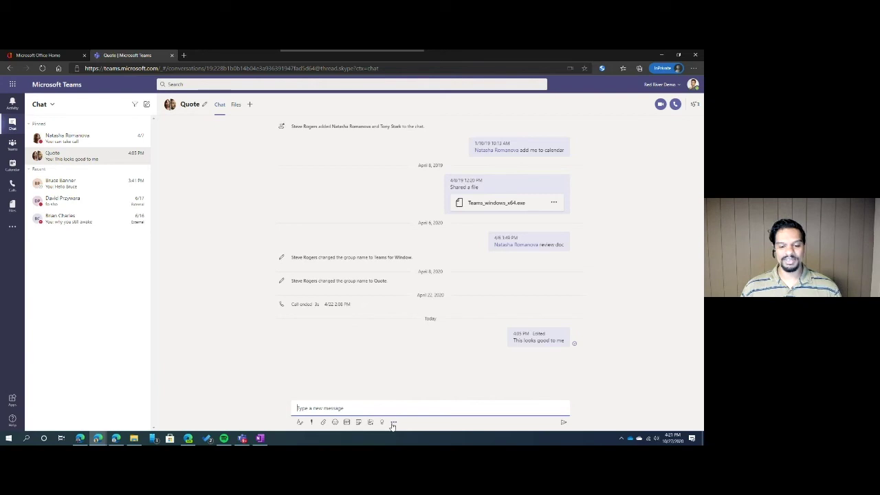
- Pin the Forms app to the message compose options and launch it
left_click(392, 423)
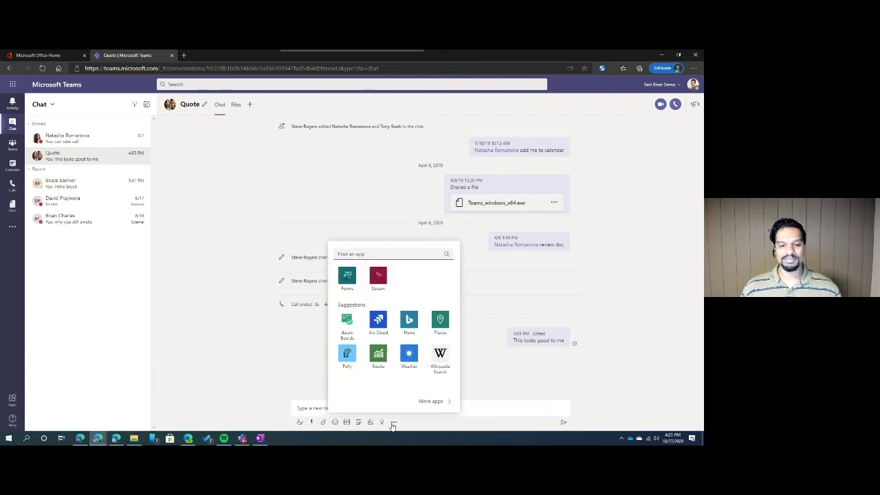
right_click(347, 279)
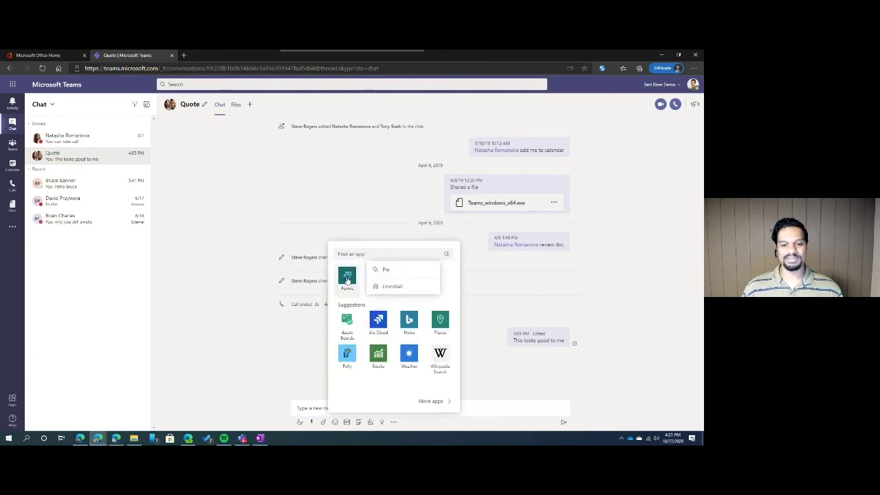
left_click(386, 271)
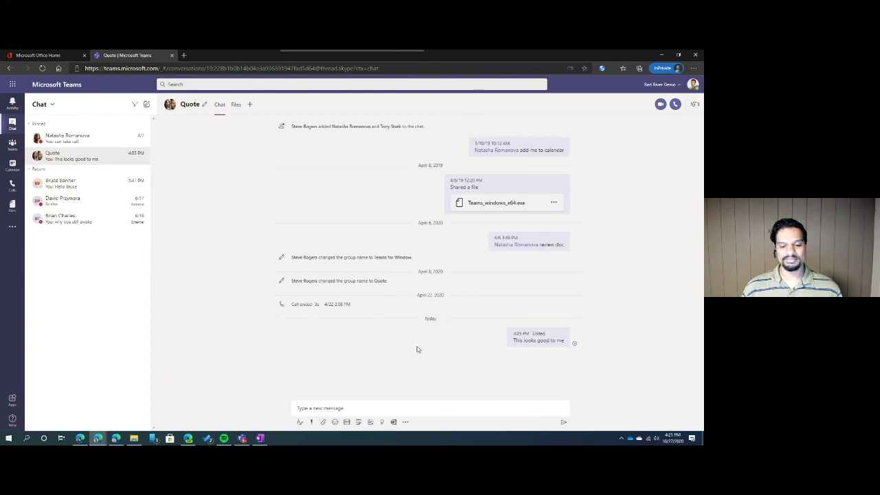
left_click(395, 422)
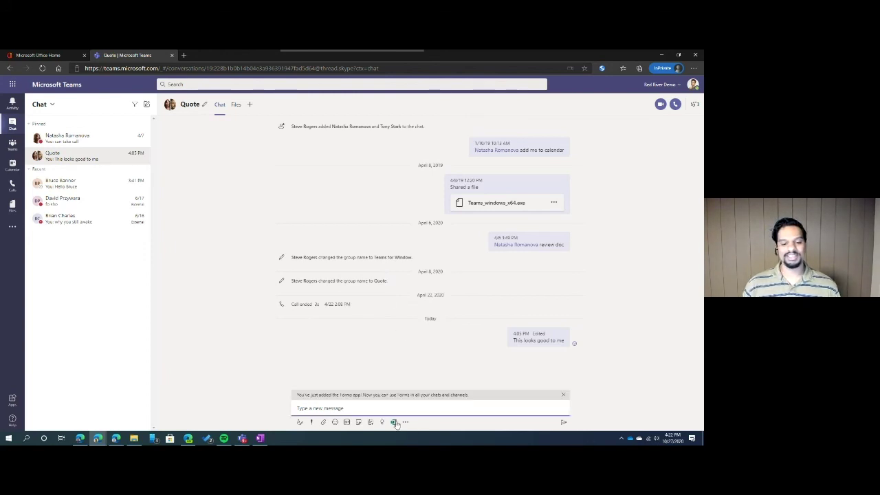